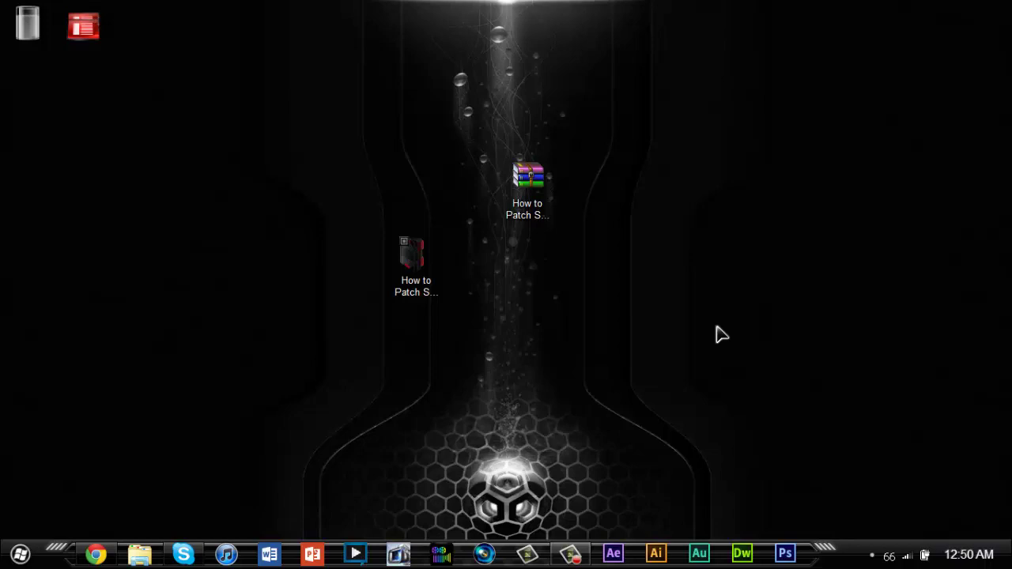
Step: Select the desktop folder and the How to Patch System for Custom Themes.rar archive, then preview and close the archive
left_click(411, 276)
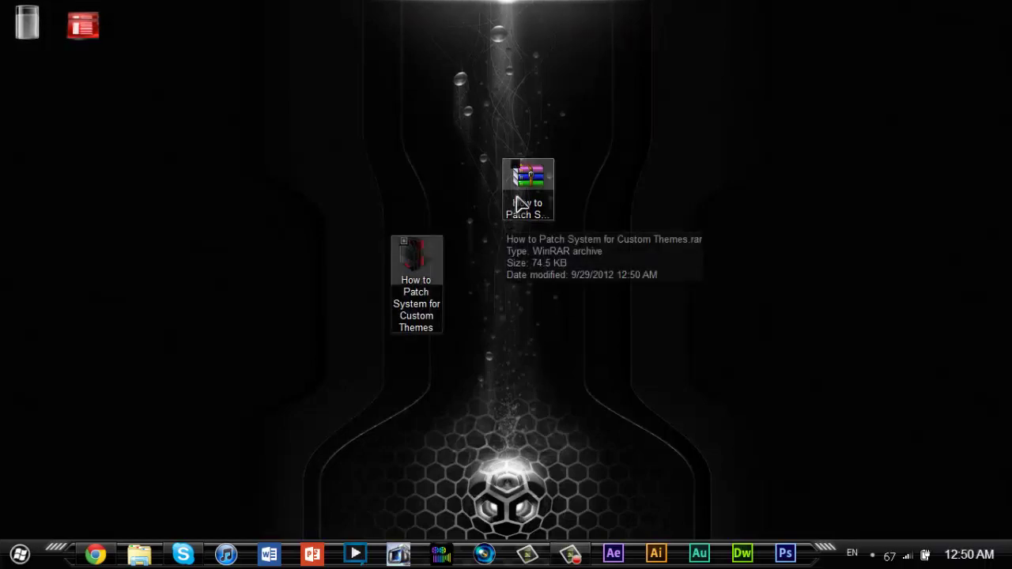
left_click(519, 204)
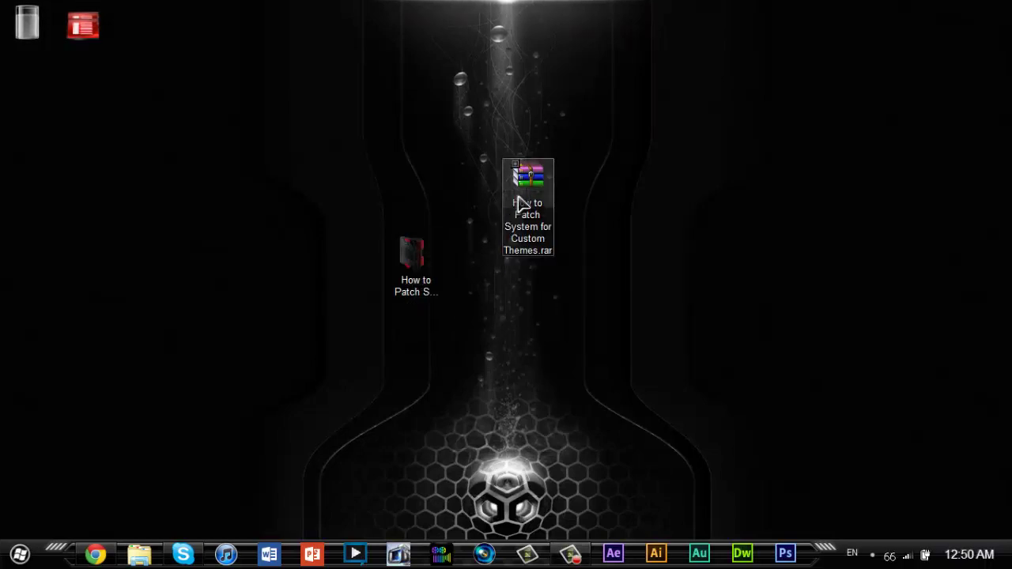
left_click(553, 316)
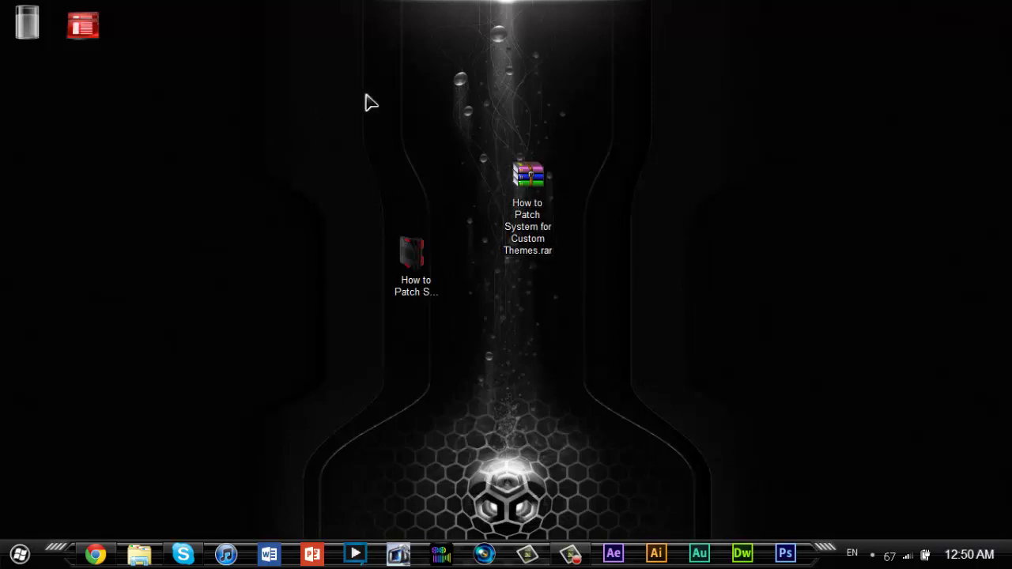
left_click_drag(584, 153, 493, 266)
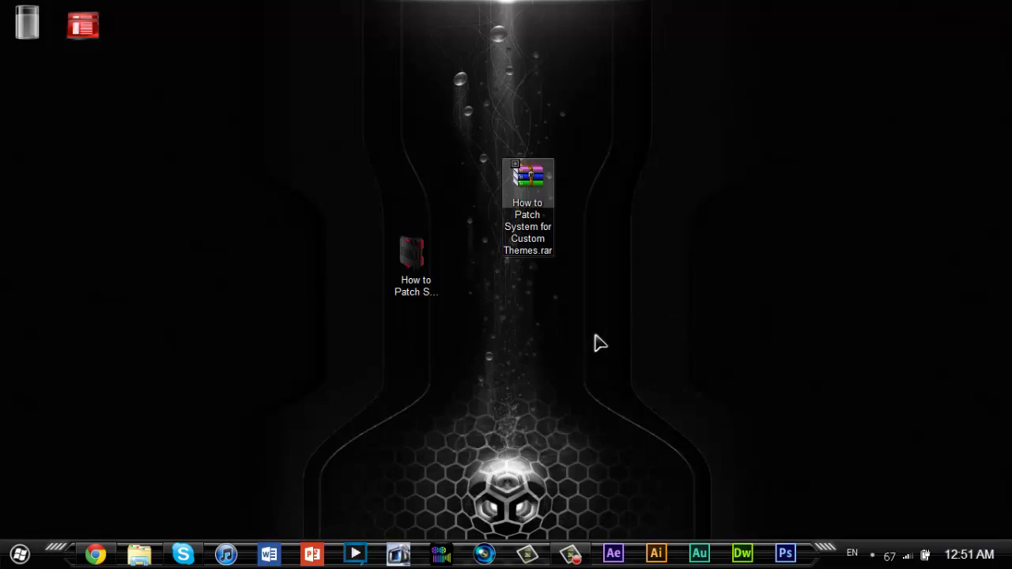
left_click_drag(593, 331, 474, 128)
left_click(667, 353)
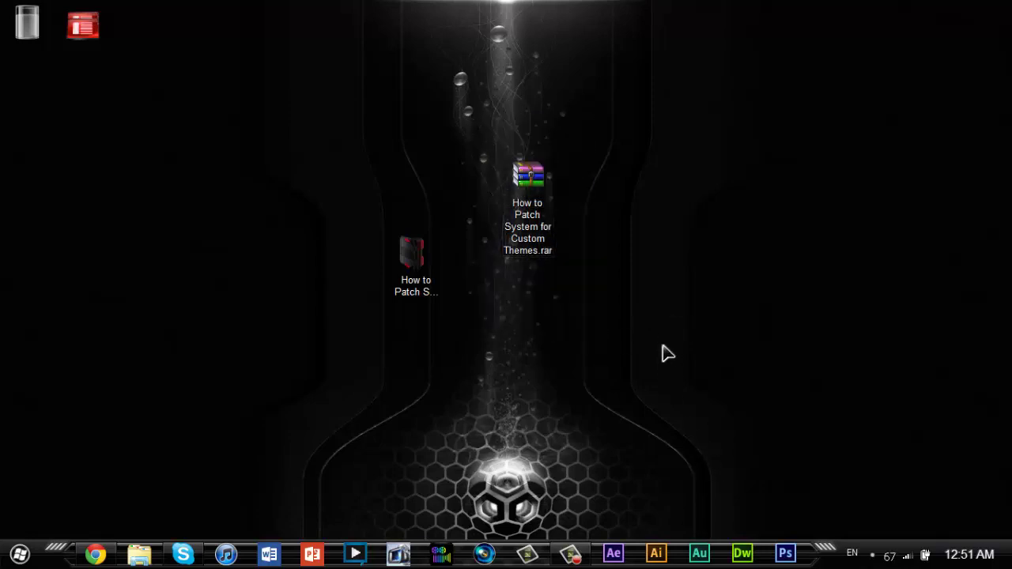
double_click(556, 190)
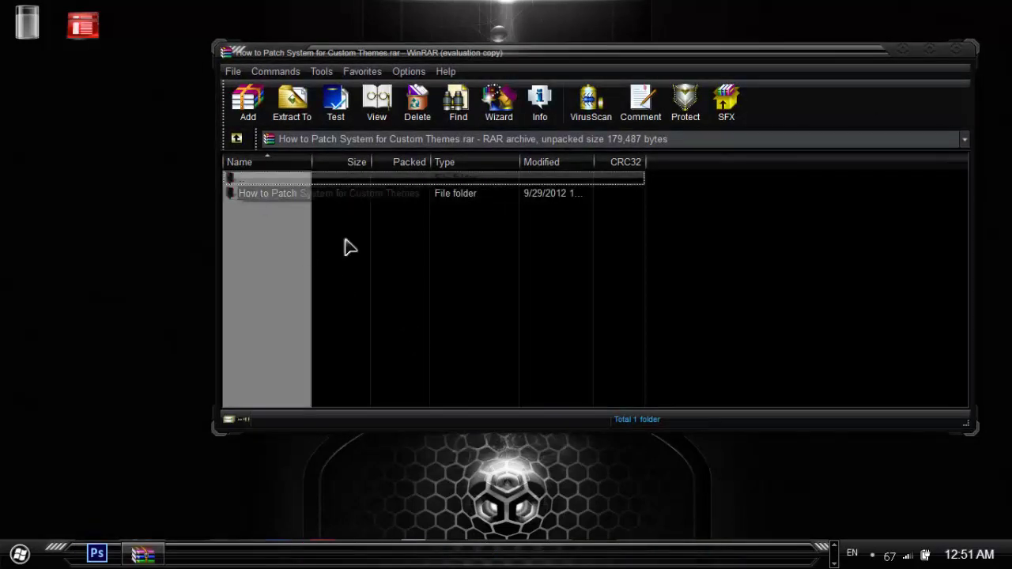
left_click(953, 55)
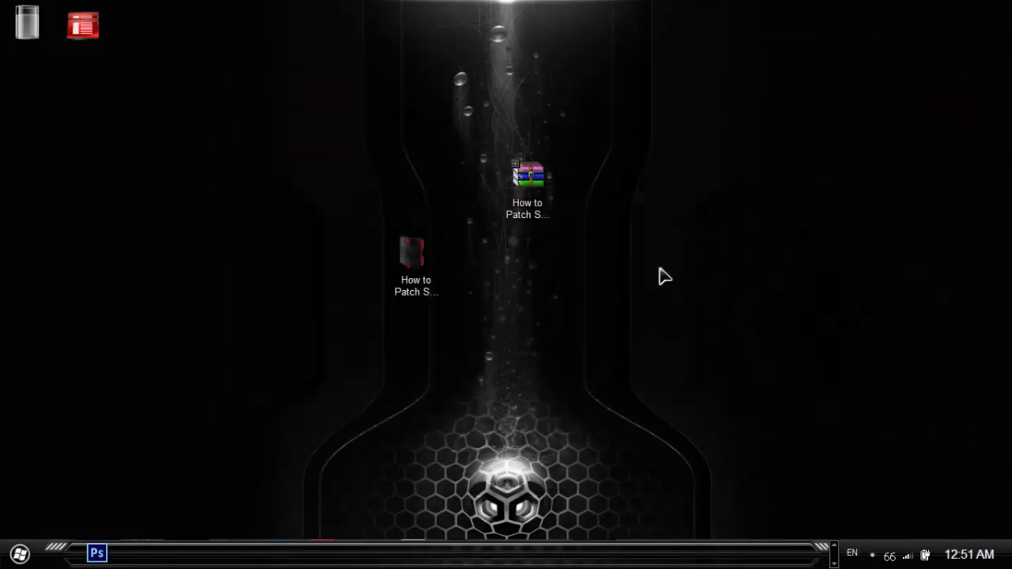
Step: Open How to Patch System for Custom Themes, then UniversalThemePatcher_20090409, and select and deselect its five files
double_click(415, 266)
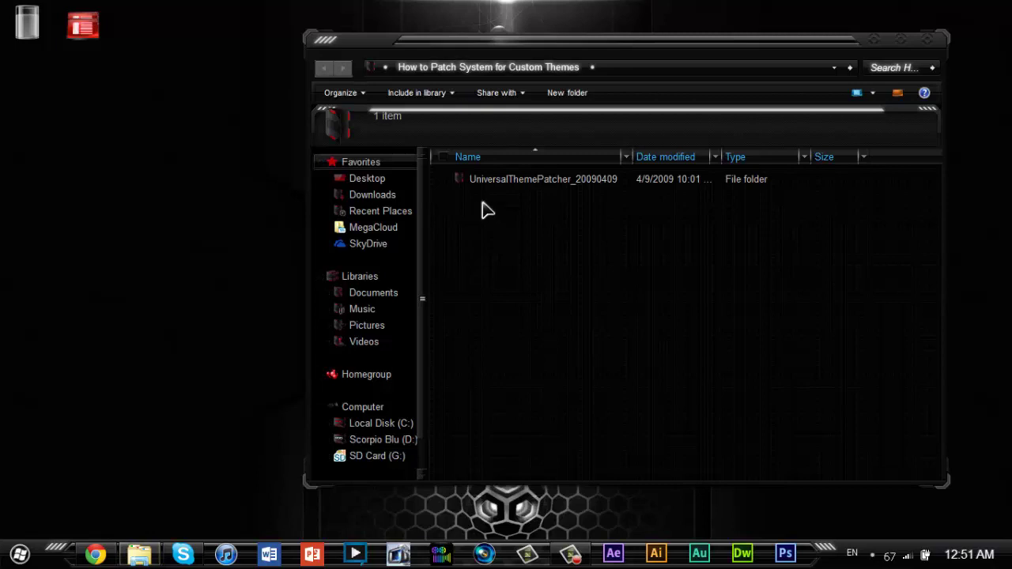
double_click(557, 182)
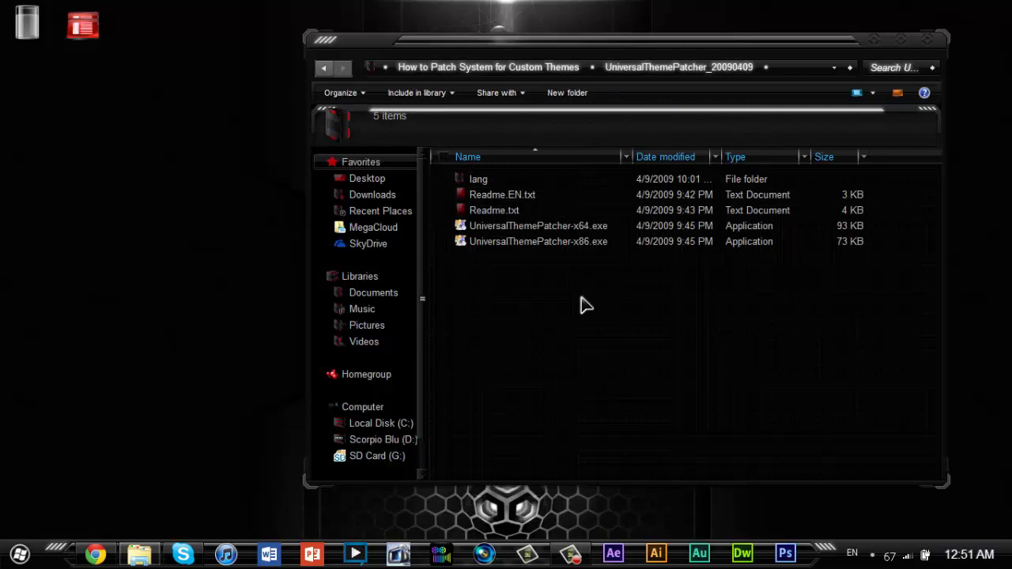
key("ctrl+a")
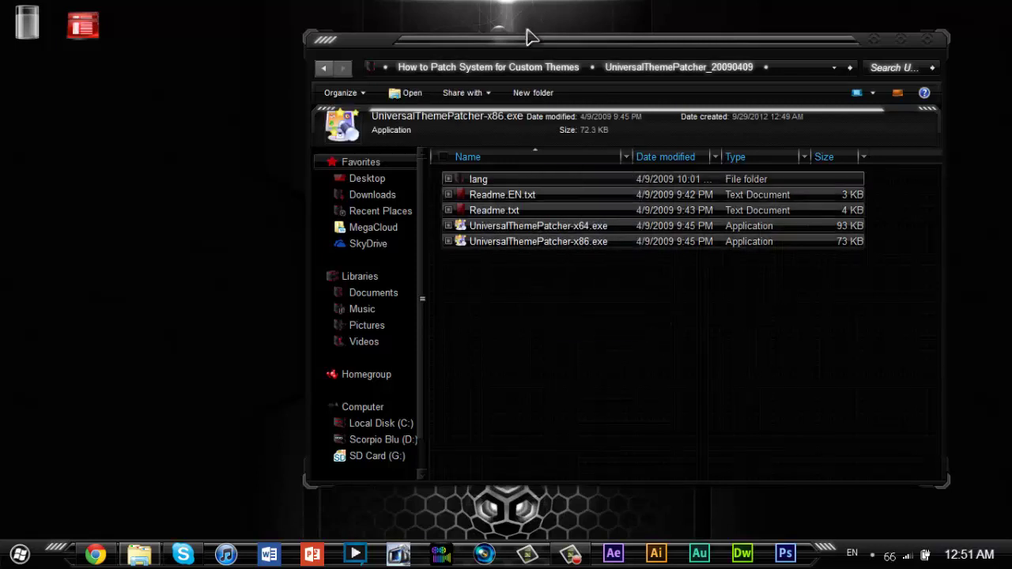
left_click(556, 306)
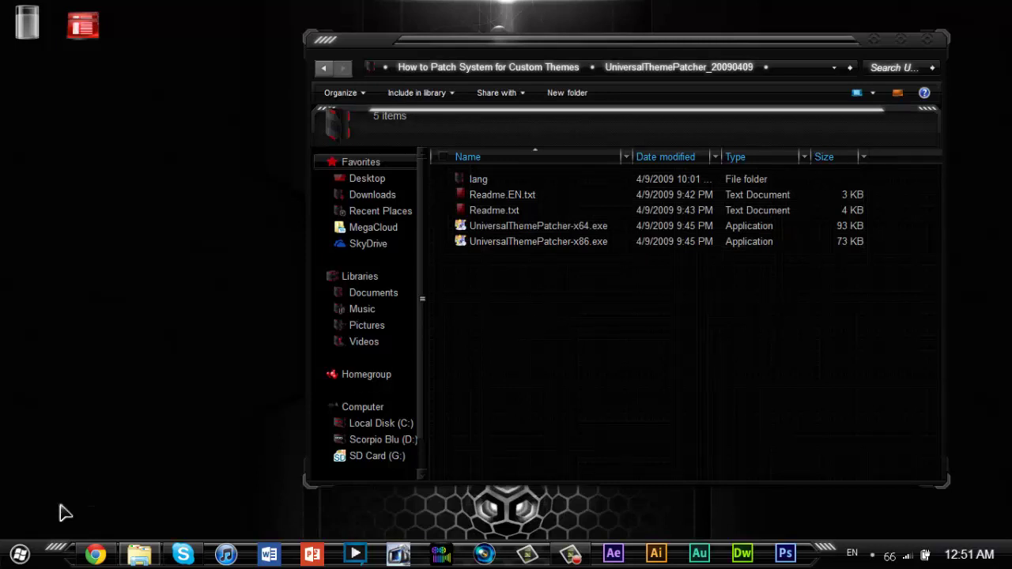
left_click(20, 553)
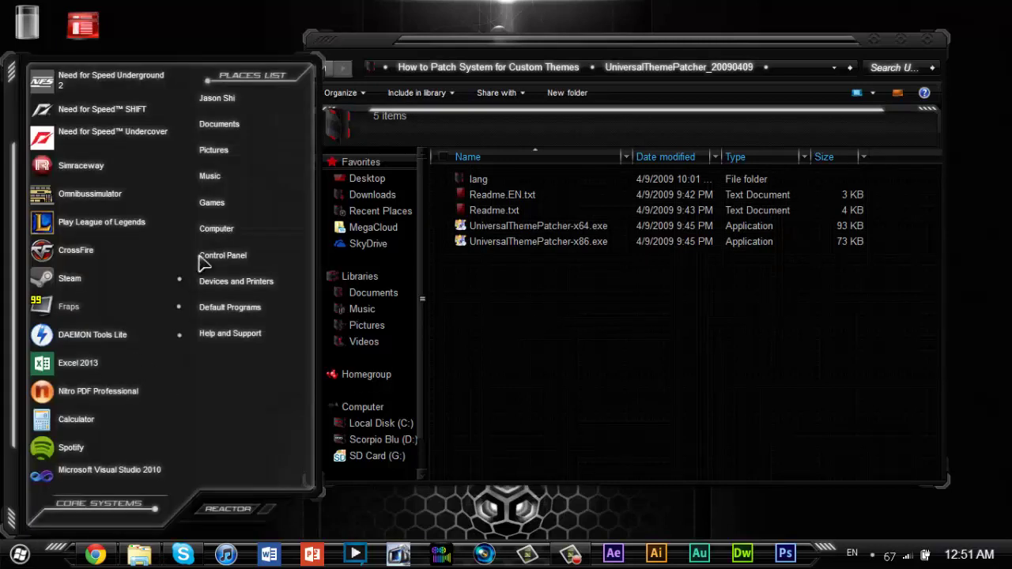
right_click(215, 228)
left_click(369, 344)
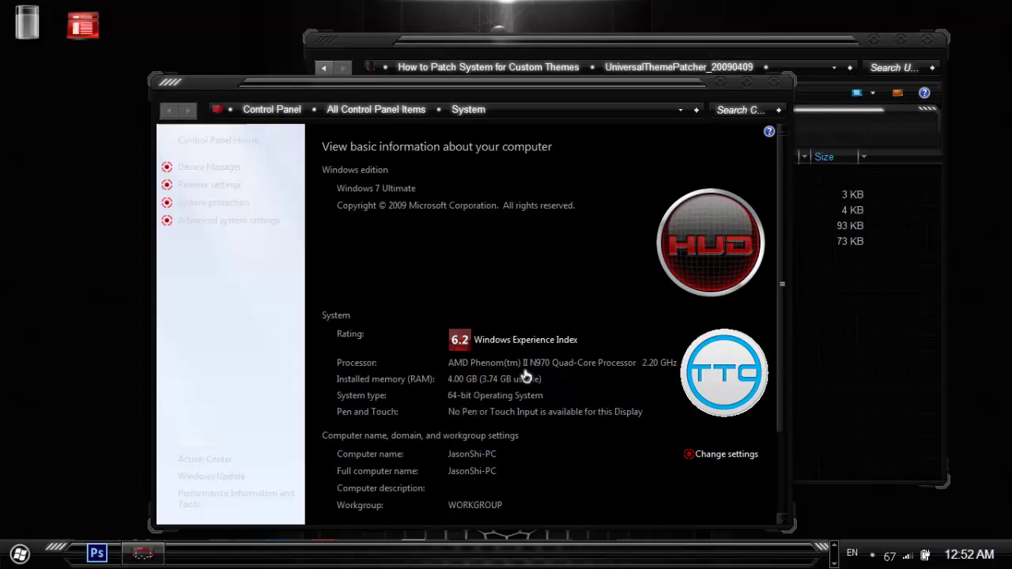
left_click(784, 81)
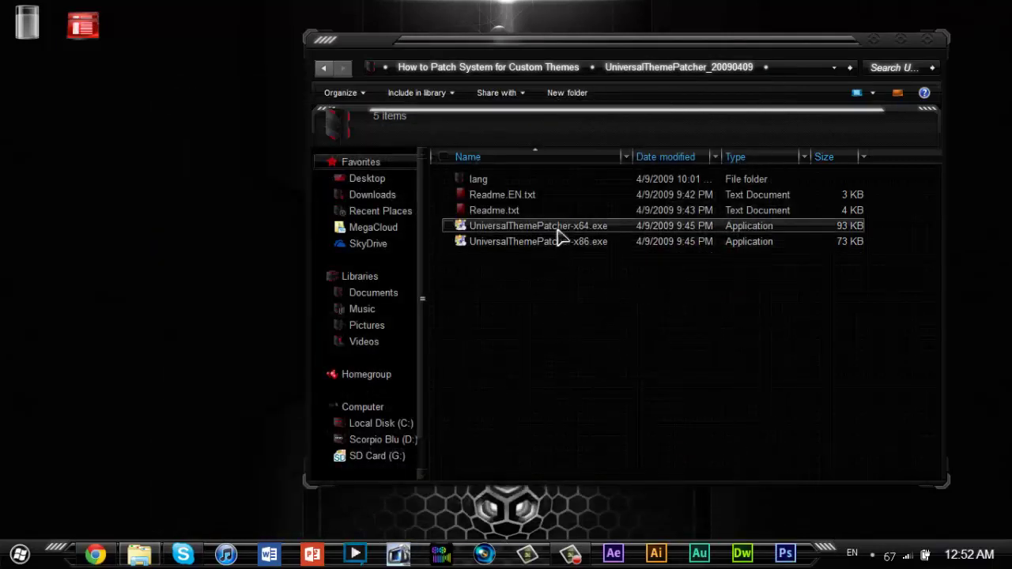
Step: Select the x64 and x86 patcher executables in turn to compare them
mouse_move(578, 235)
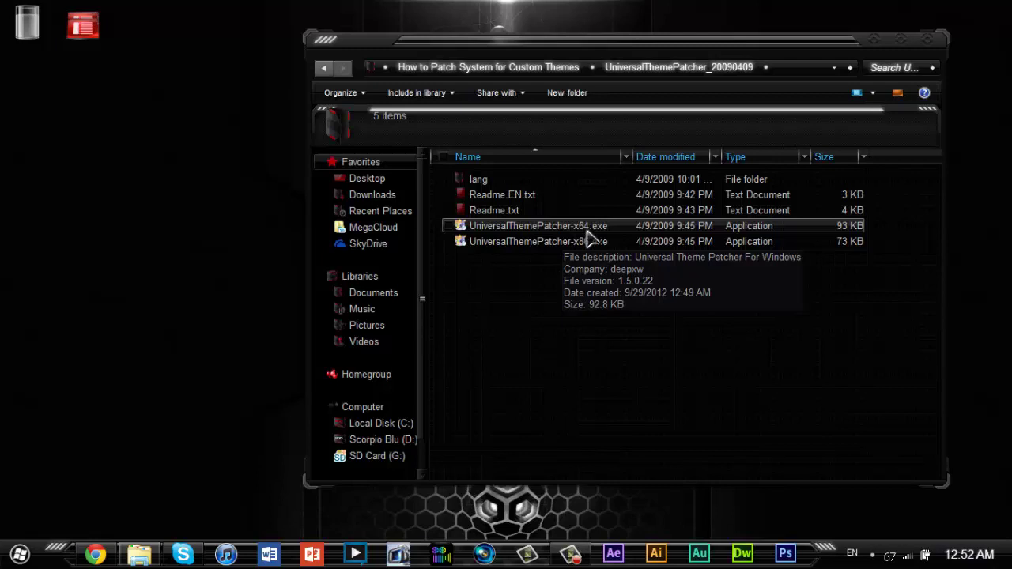
left_click(586, 230)
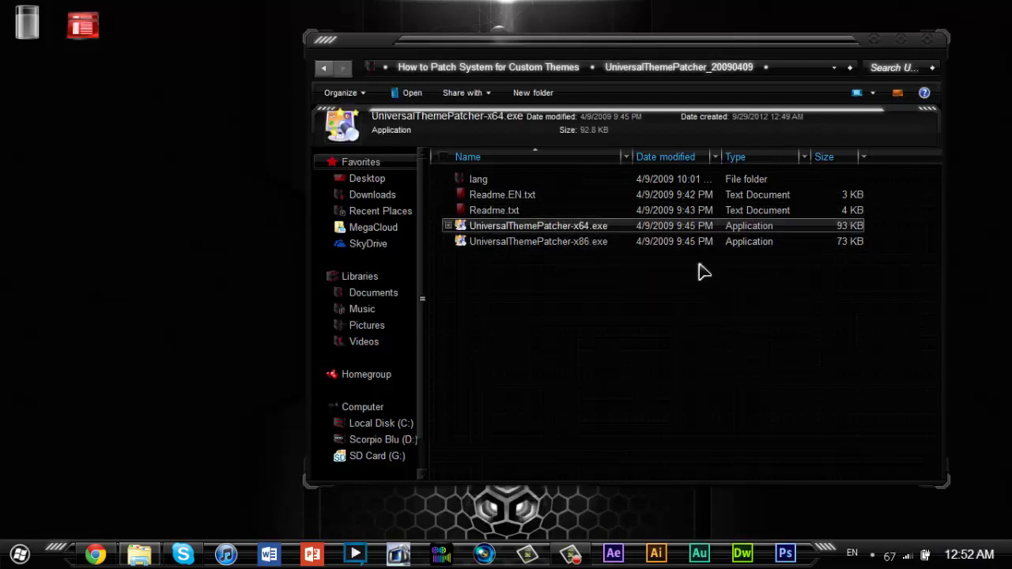
left_click(571, 247)
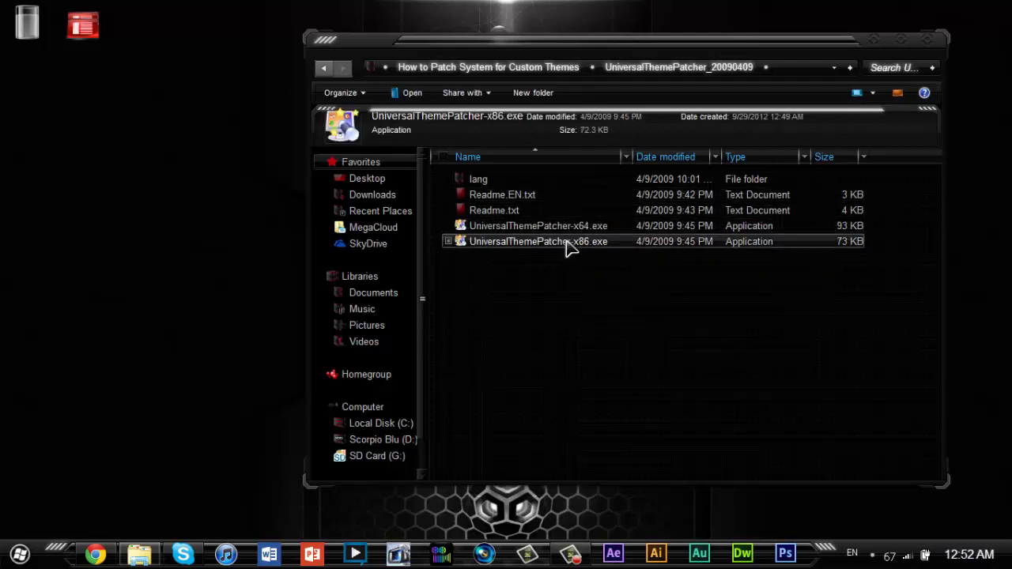
mouse_move(577, 251)
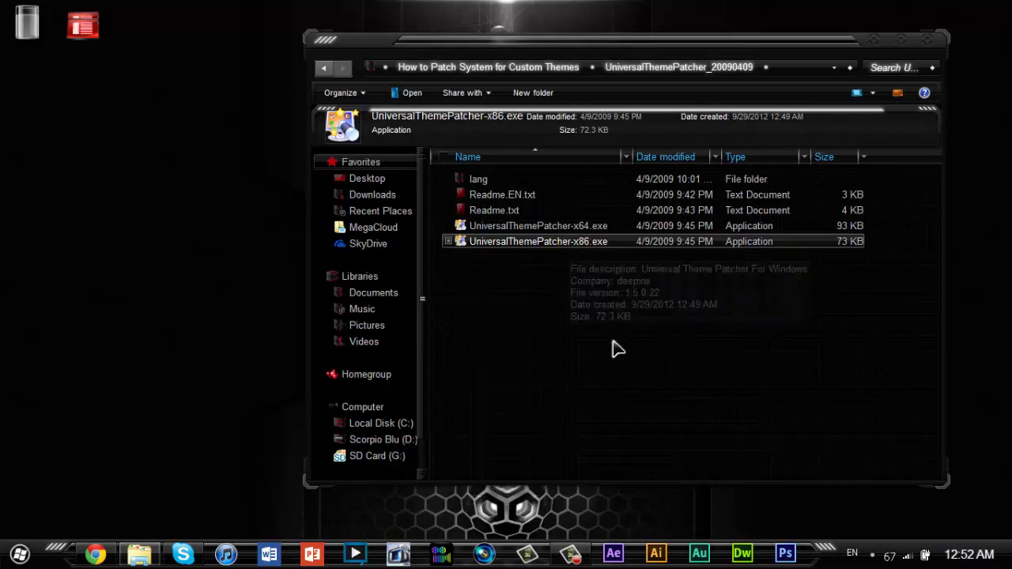
left_click(579, 310)
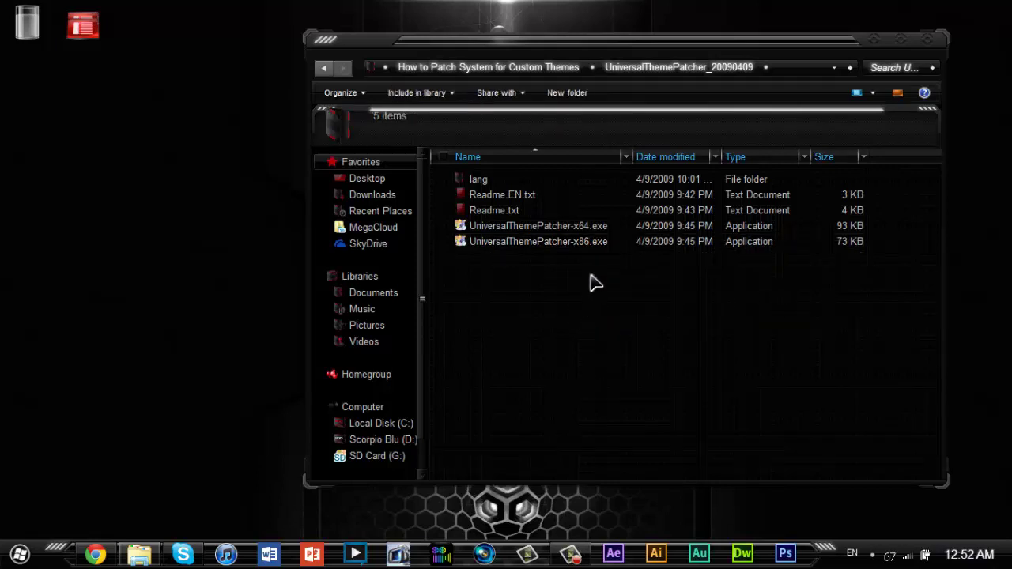
left_click(570, 245)
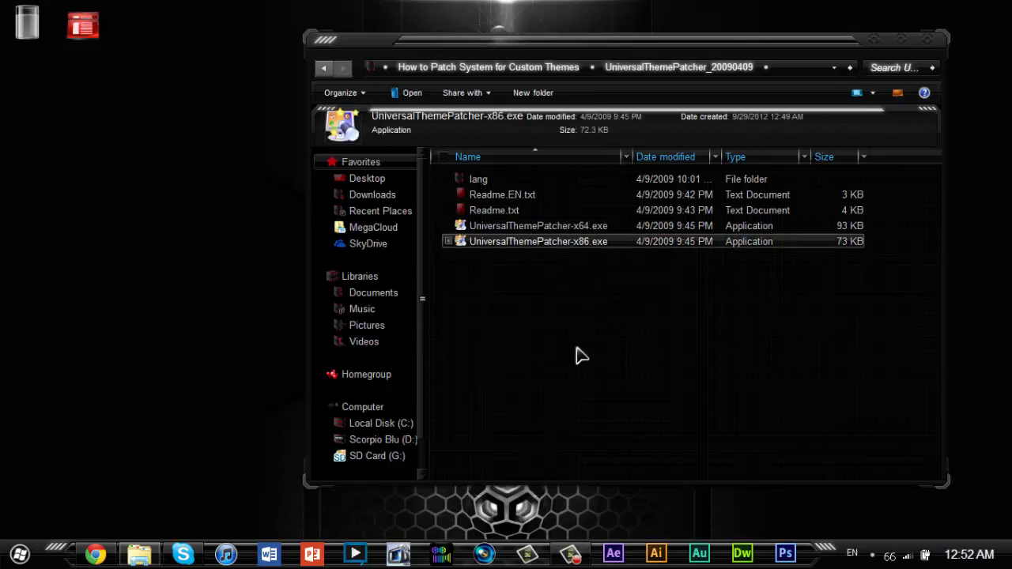
left_click(597, 265)
left_click(591, 231)
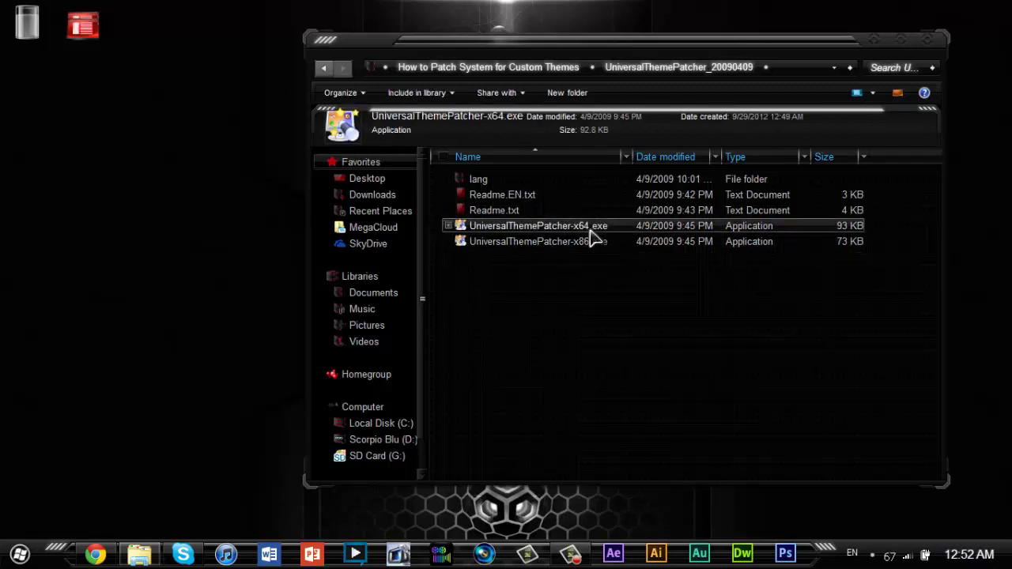
left_click(607, 263)
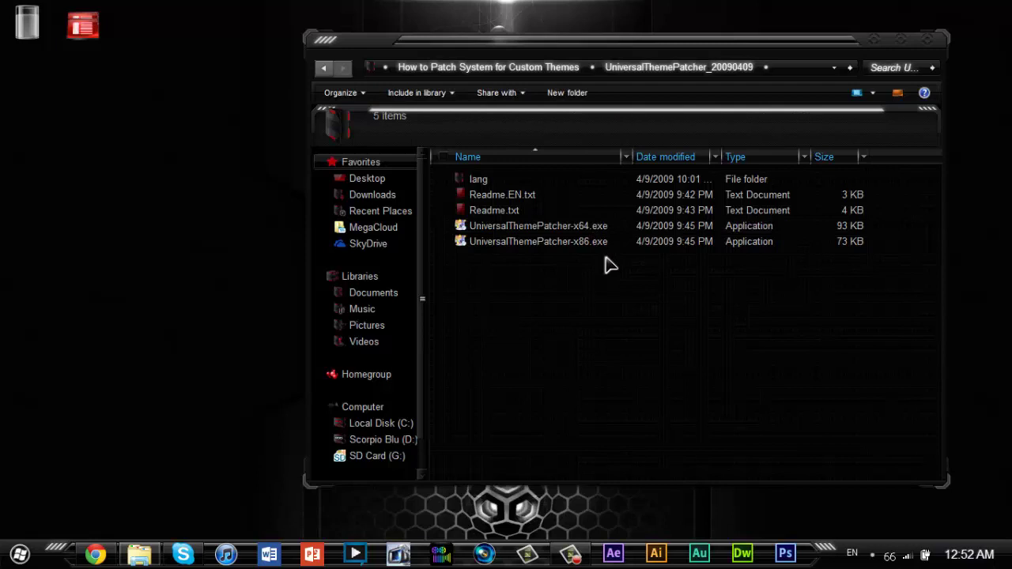
Step: Box-select both patcher executables together, then clear the selection
left_click_drag(606, 317, 545, 227)
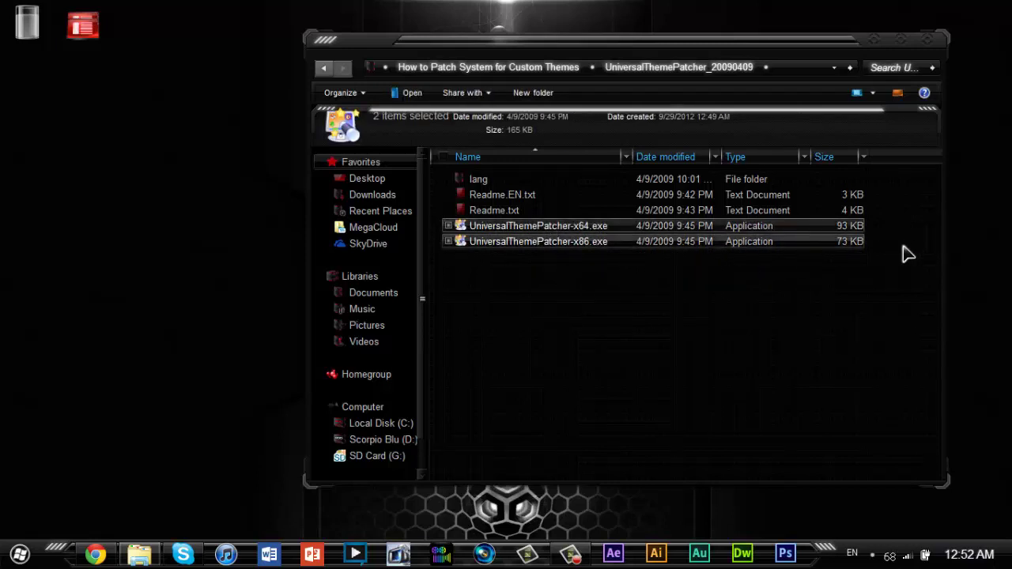
left_click(706, 285)
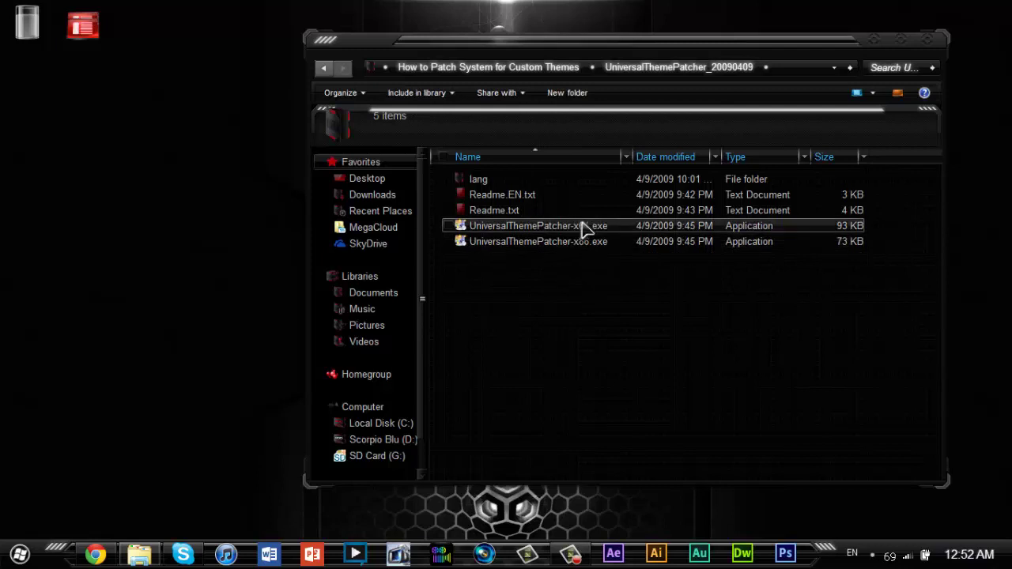
mouse_move(583, 227)
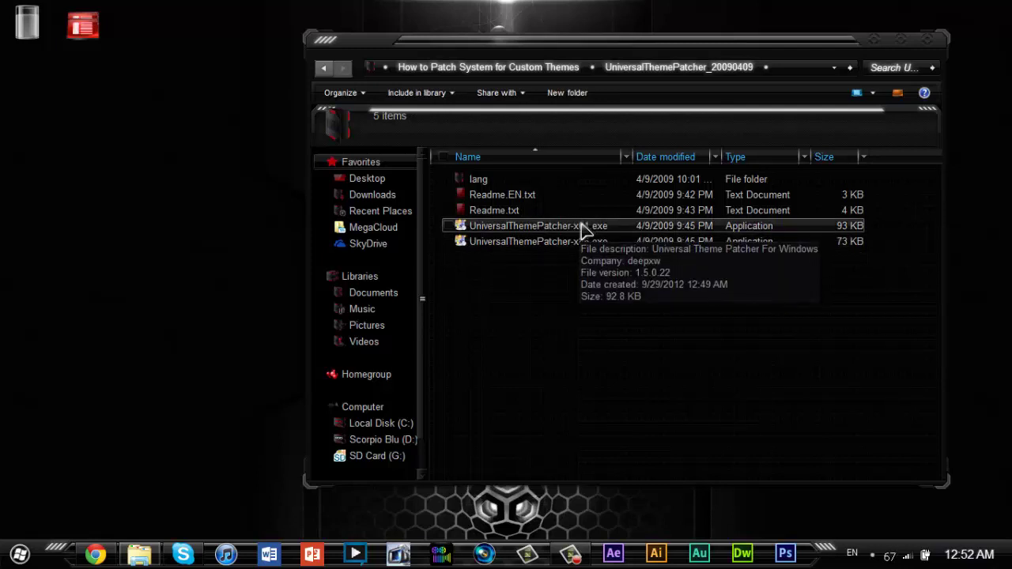
Step: Run UniversalThemePatcher-x64.exe as administrator, move the language prompt aside, and keep English (ENU)
right_click(583, 227)
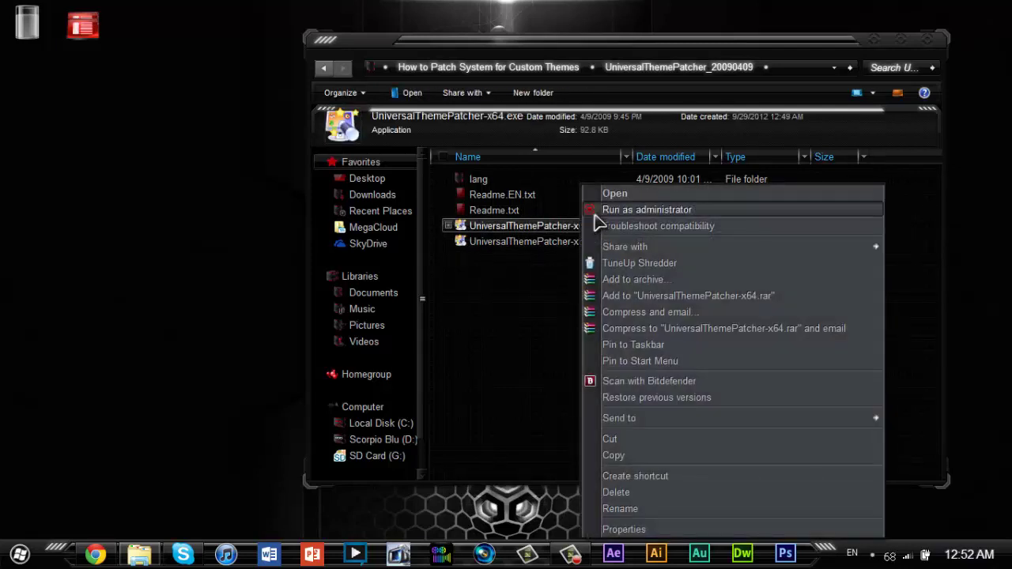
left_click(594, 209)
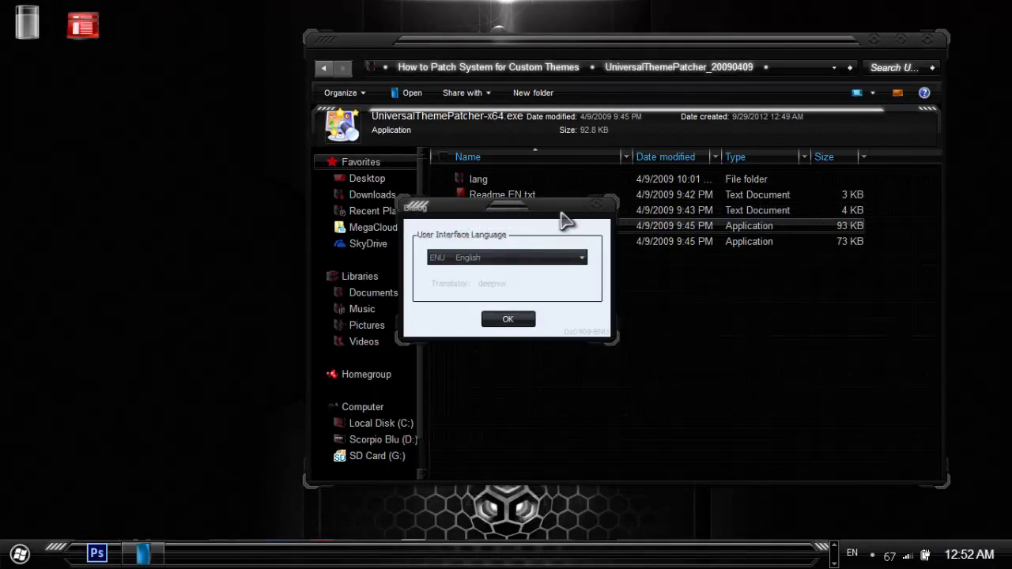
left_click_drag(563, 221, 614, 285)
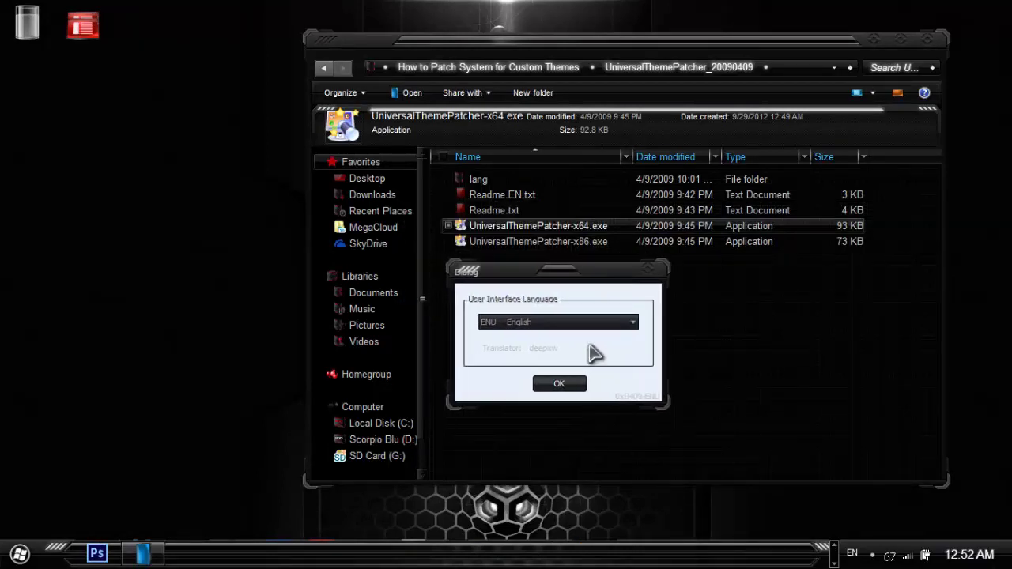
left_click(566, 385)
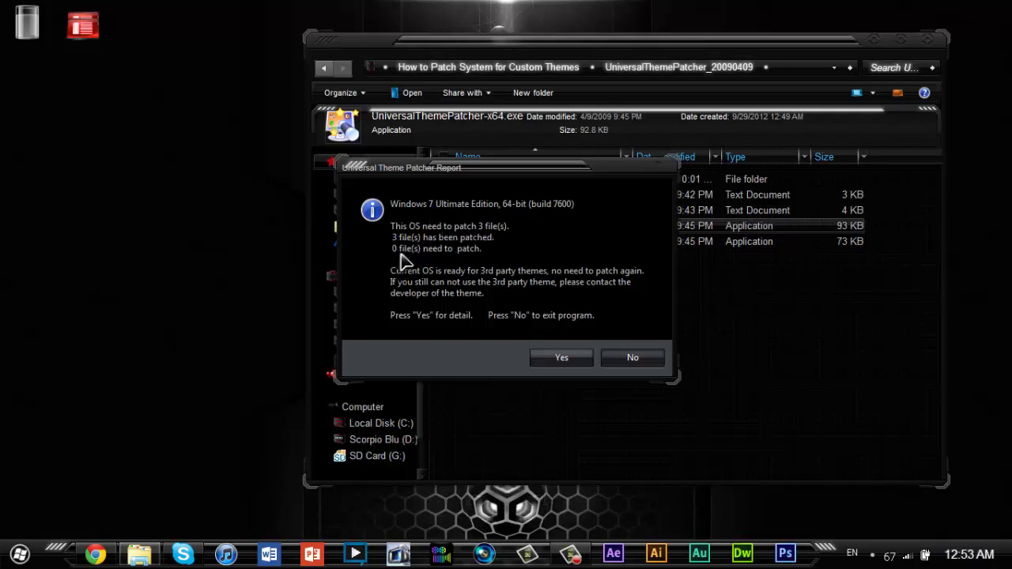
Step: Answer Yes in the report to view patch status for themeservice.dll, themeui.dll and uxtheme.dll
left_click(575, 362)
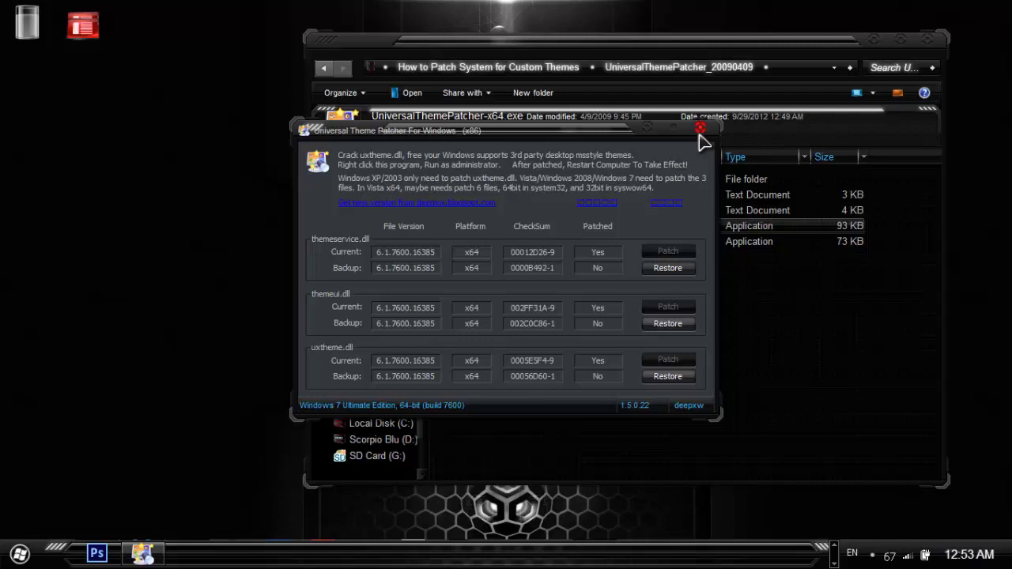
Step: Close the theme patcher and the maximized UniversalThemePatcher_20090409 folder window
left_click(700, 130)
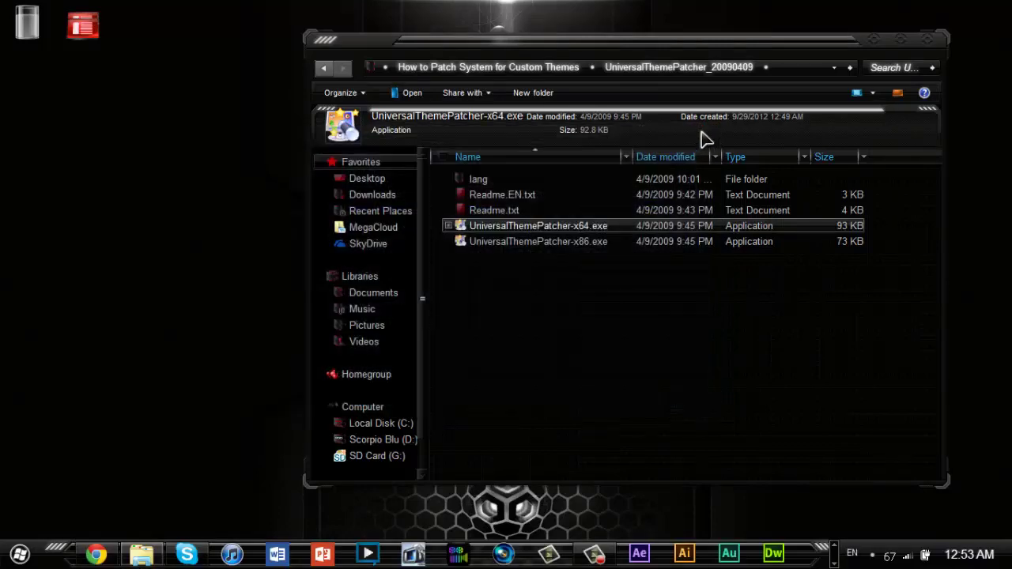
left_click(925, 48)
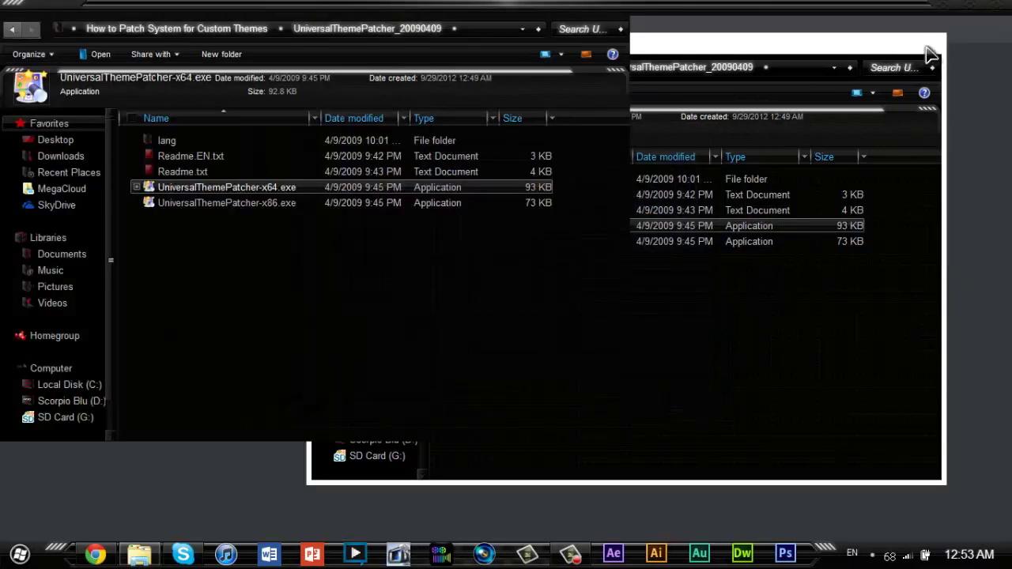
left_click(998, 7)
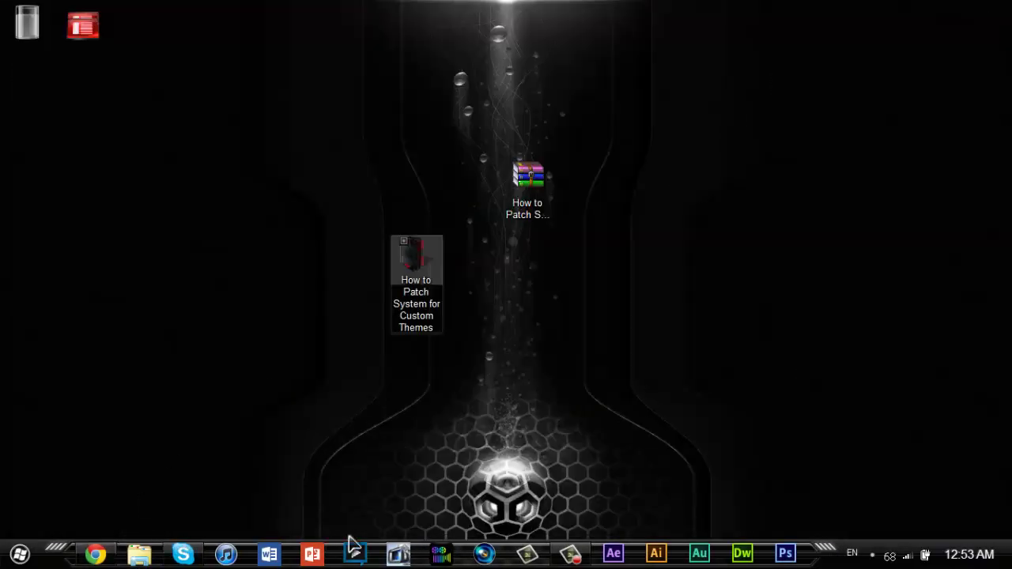
left_click(570, 554)
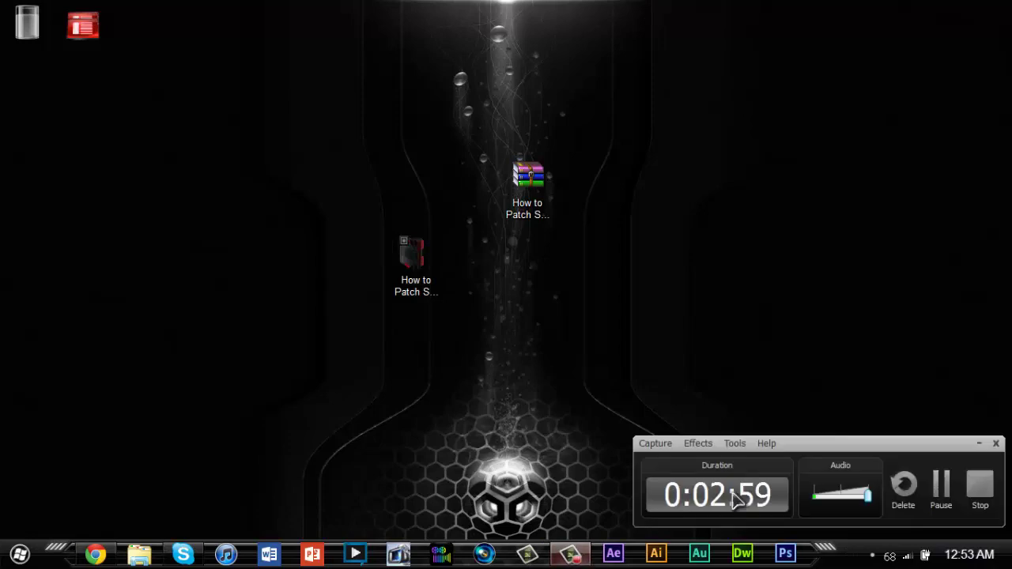
left_click(980, 493)
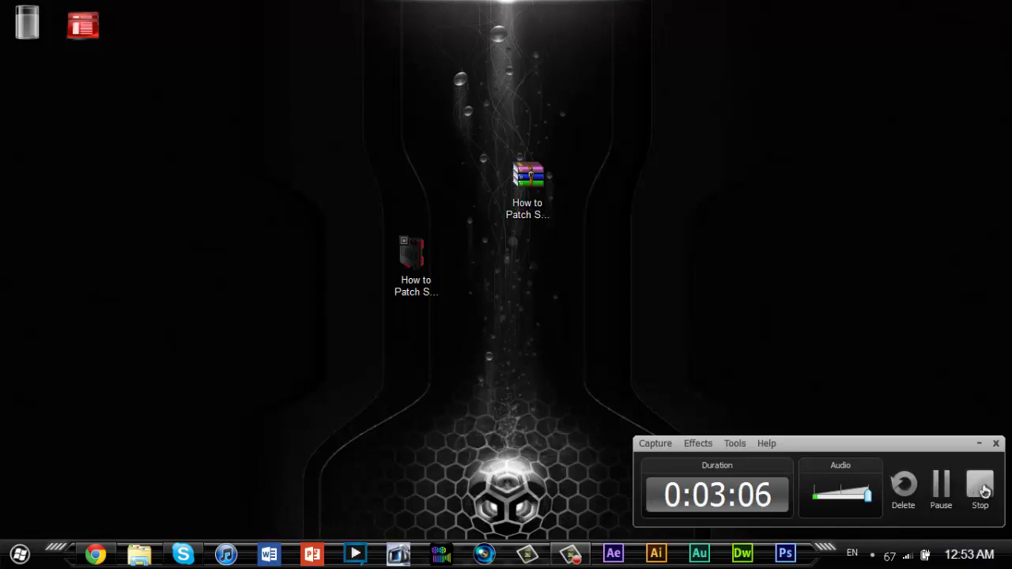